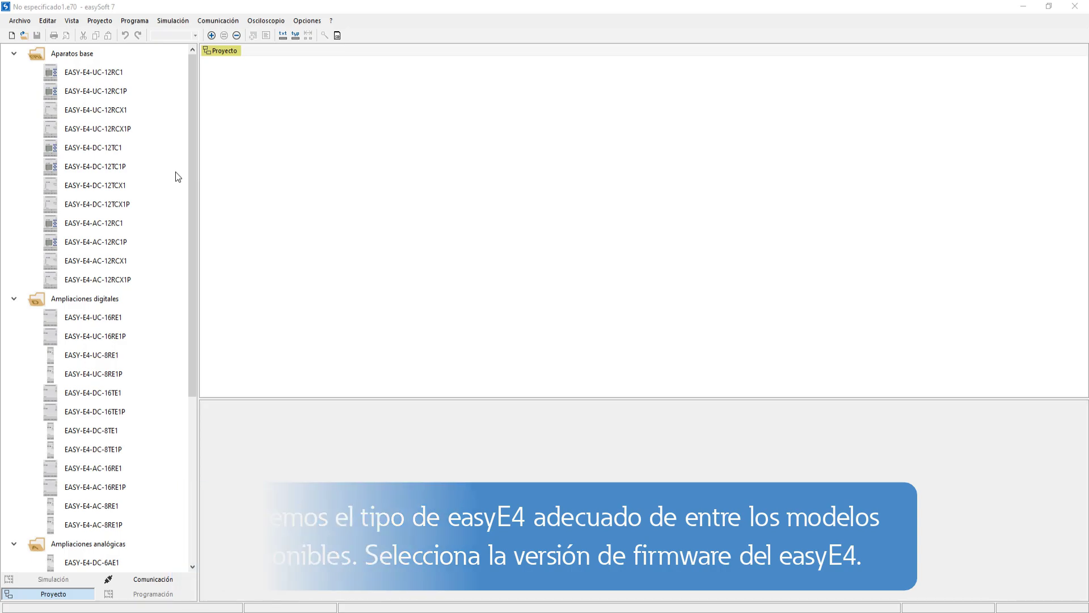
Insert an EASY-E4-UC-12RC1 base device into the project with firmware version V1.40
{"action": "left_click", "coordinate": [76, 79]}
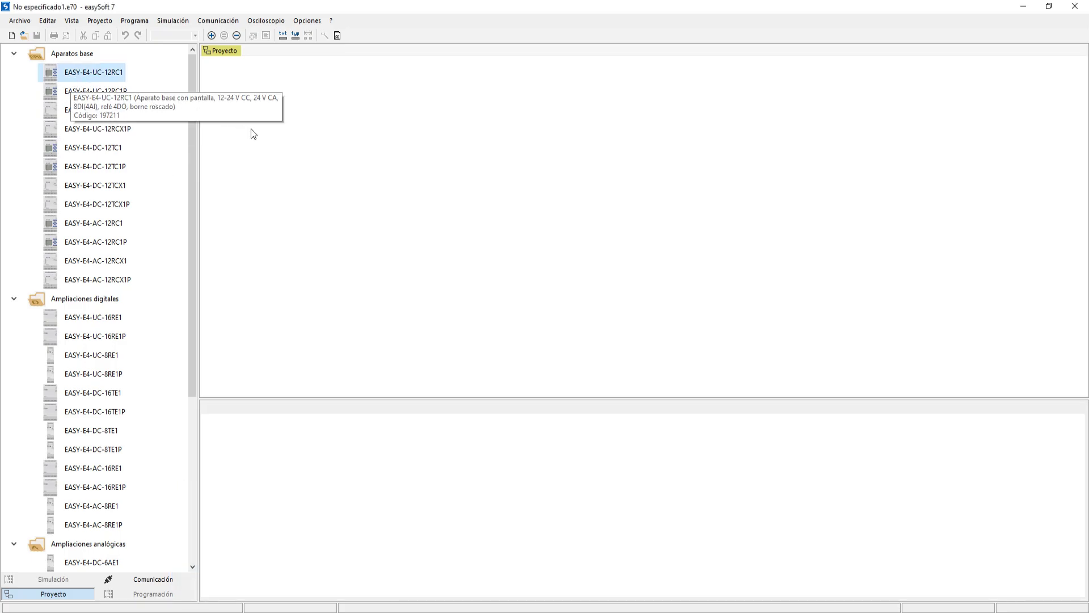
{"action": "left_click_drag", "start_coordinate": [328, 152], "coordinate": [332, 160]}
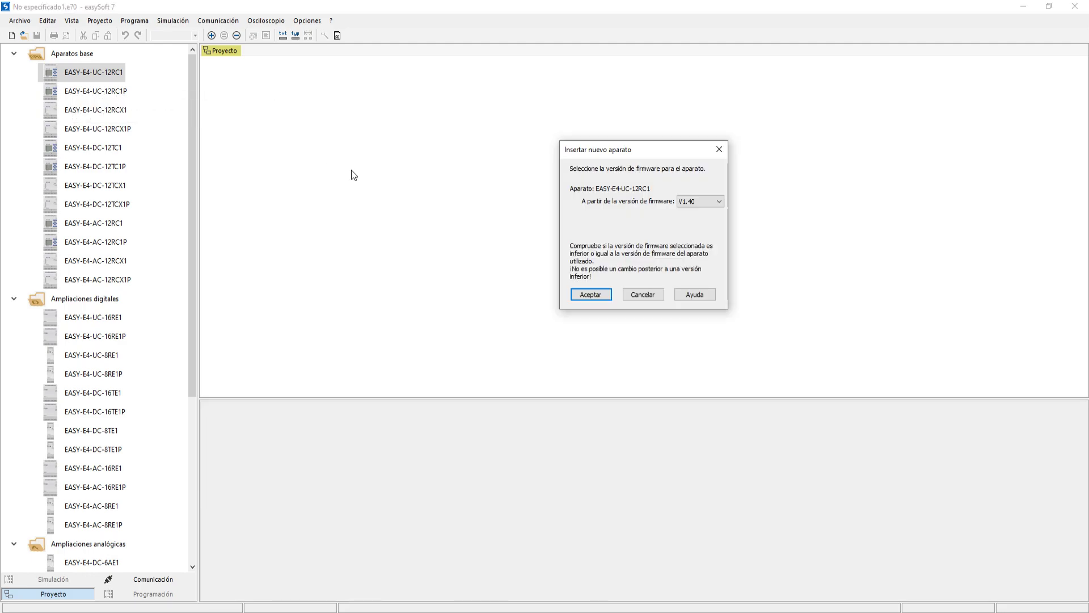
{"action": "left_click", "coordinate": [580, 294]}
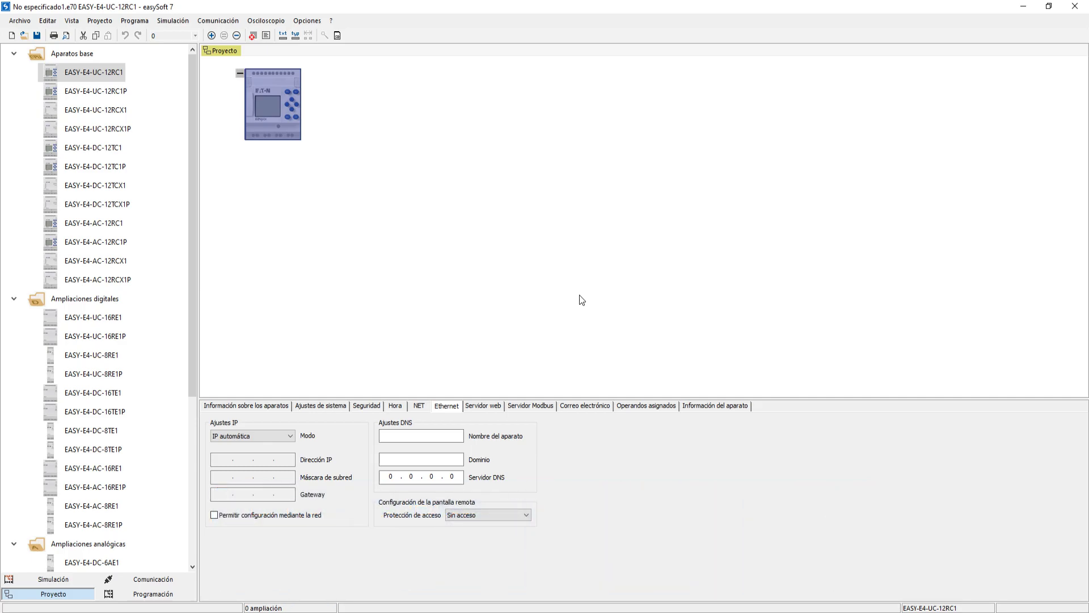
Set the device's Ethernet IP mode to IP automática and allow configuration through the network
{"action": "left_click", "coordinate": [290, 436]}
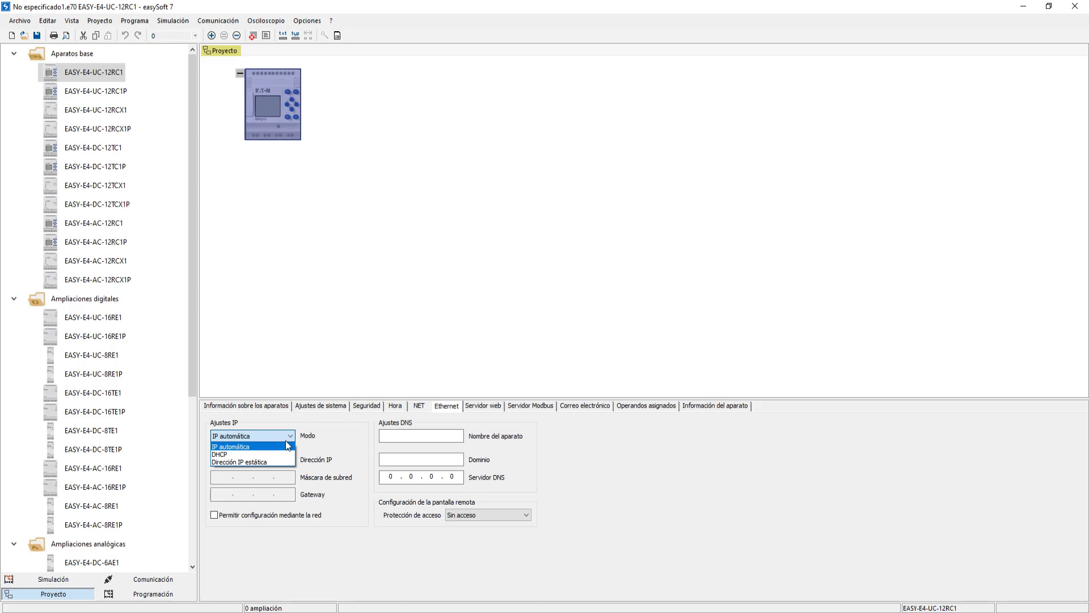
{"action": "left_click", "coordinate": [286, 446]}
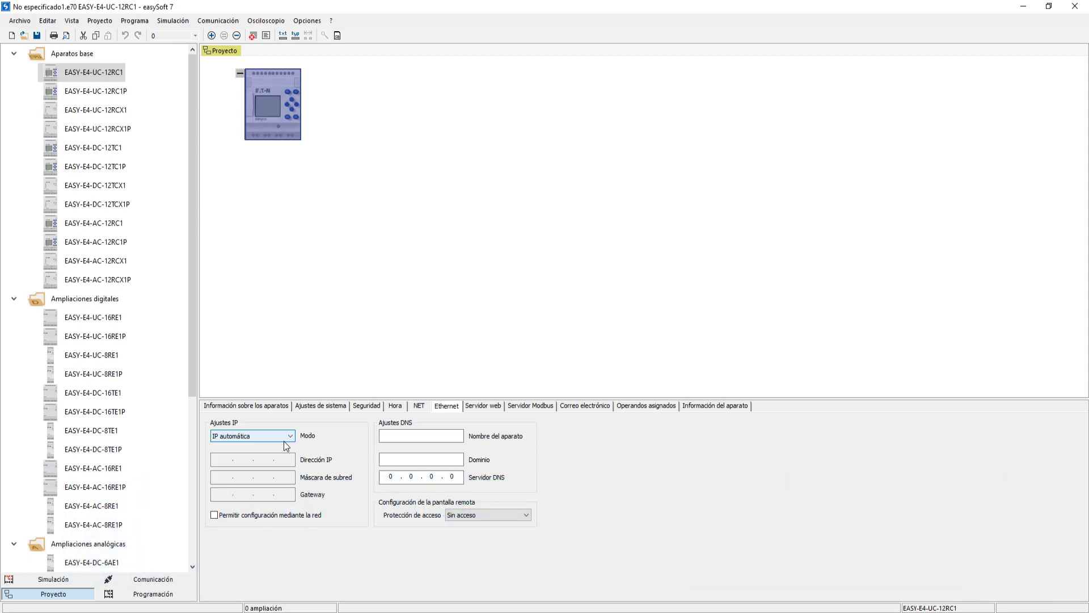
{"action": "left_click", "coordinate": [215, 515]}
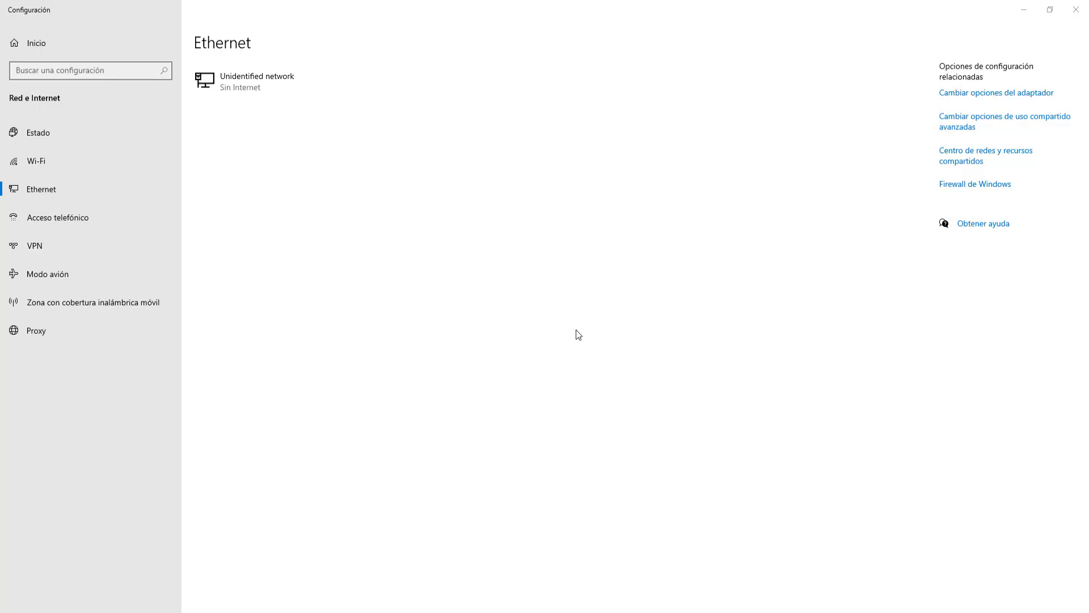
Switch to the Windows network settings and open the Internet Protocol Version 4 (TCP/IPv4) properties of the Ethernet connection
{"action": "left_click", "coordinate": [962, 154]}
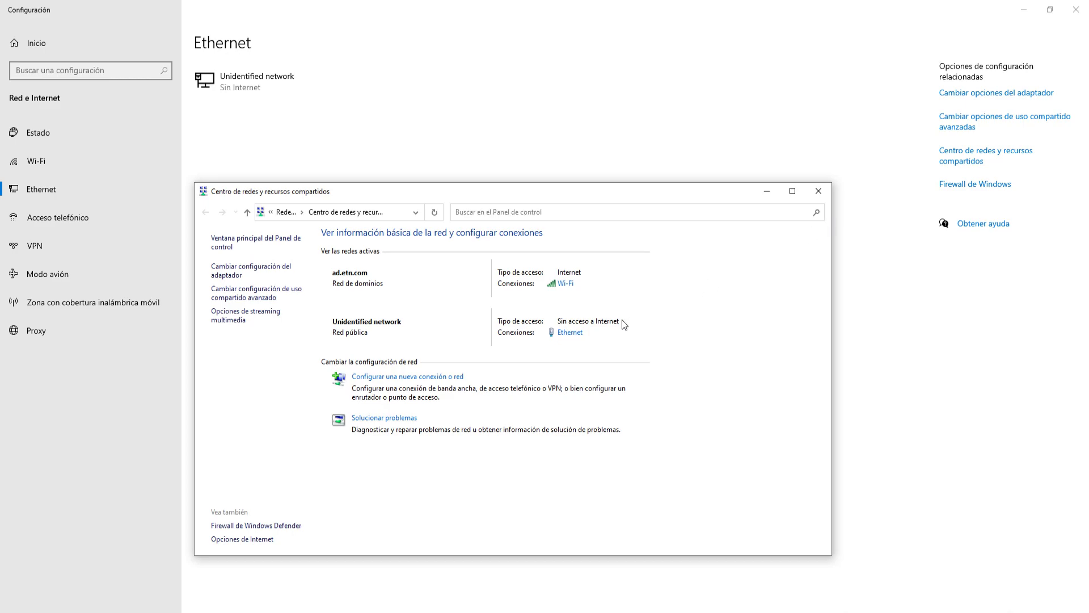
{"action": "left_click", "coordinate": [568, 333]}
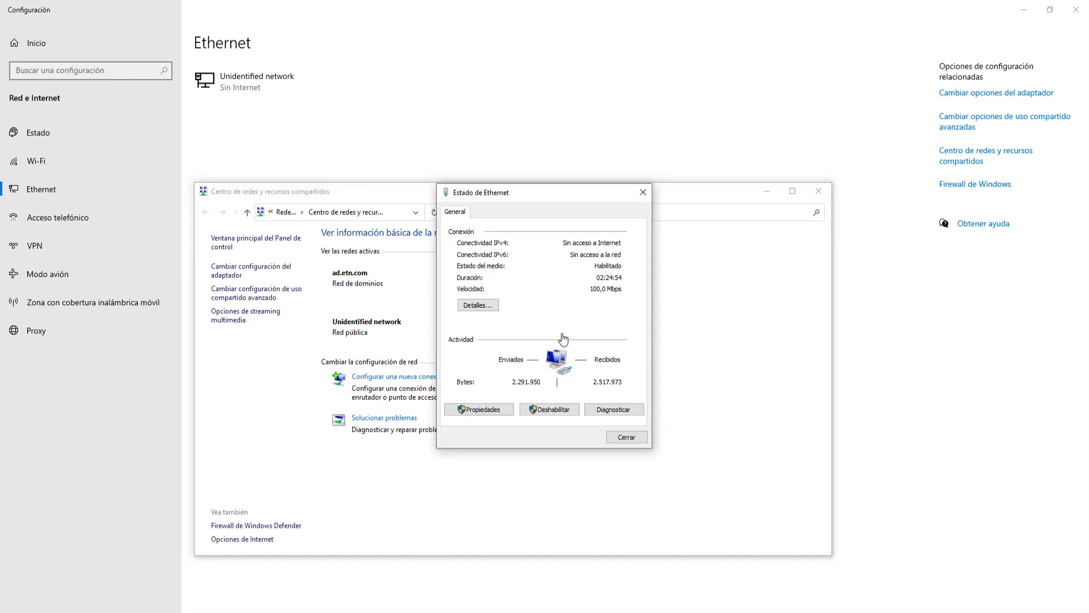
{"action": "left_click", "coordinate": [476, 404]}
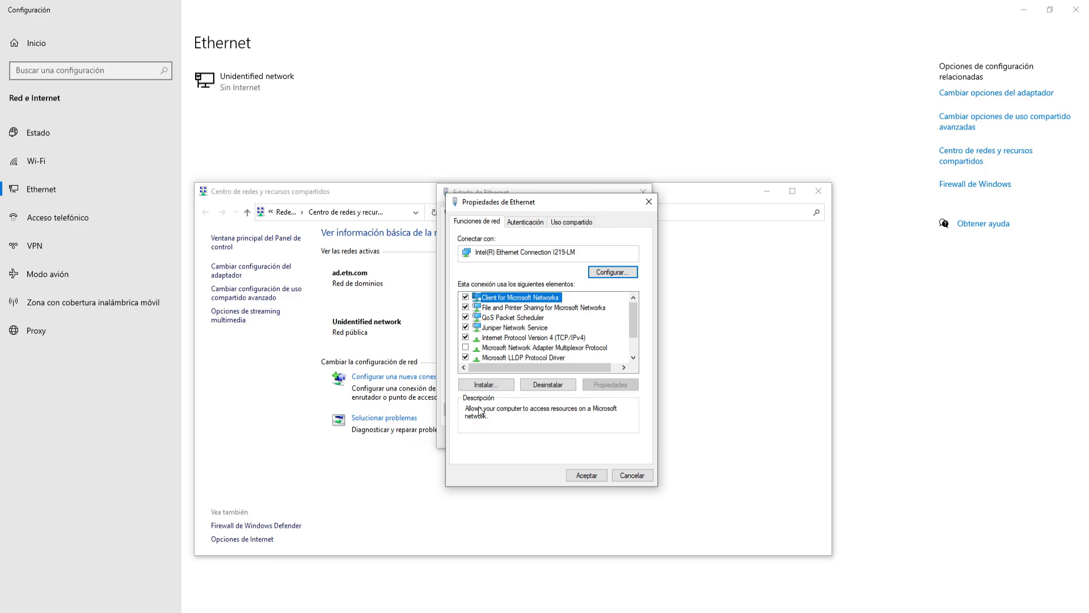
{"action": "double_click", "coordinate": [507, 339]}
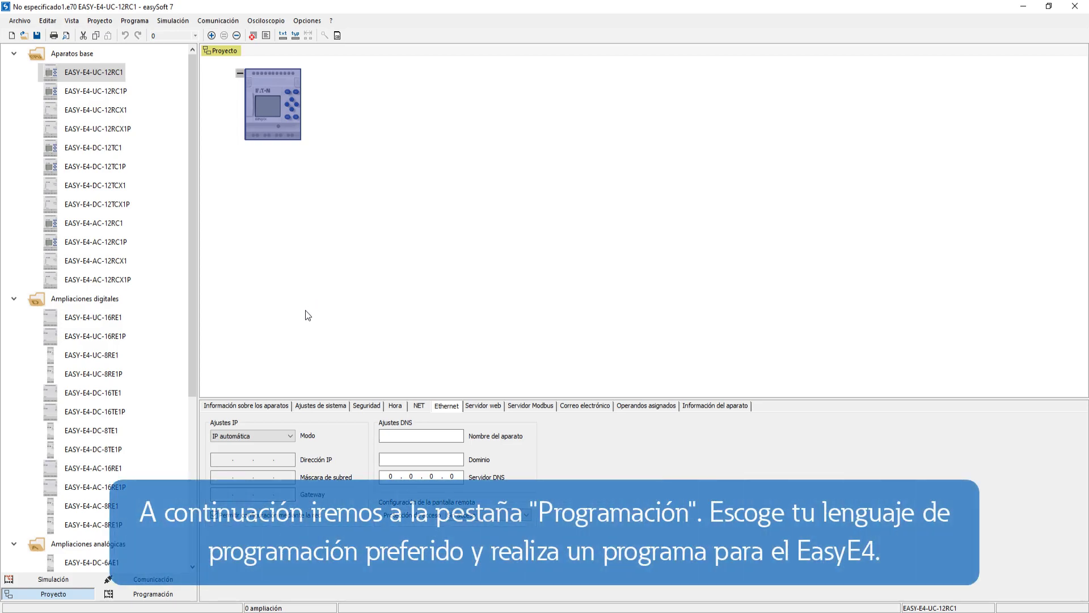
Choose Esquema de contactos (LD) as the programming method in easySoft and build network 0001 with open contact I01 driving contactor coil Q01
{"action": "left_click", "coordinate": [156, 592]}
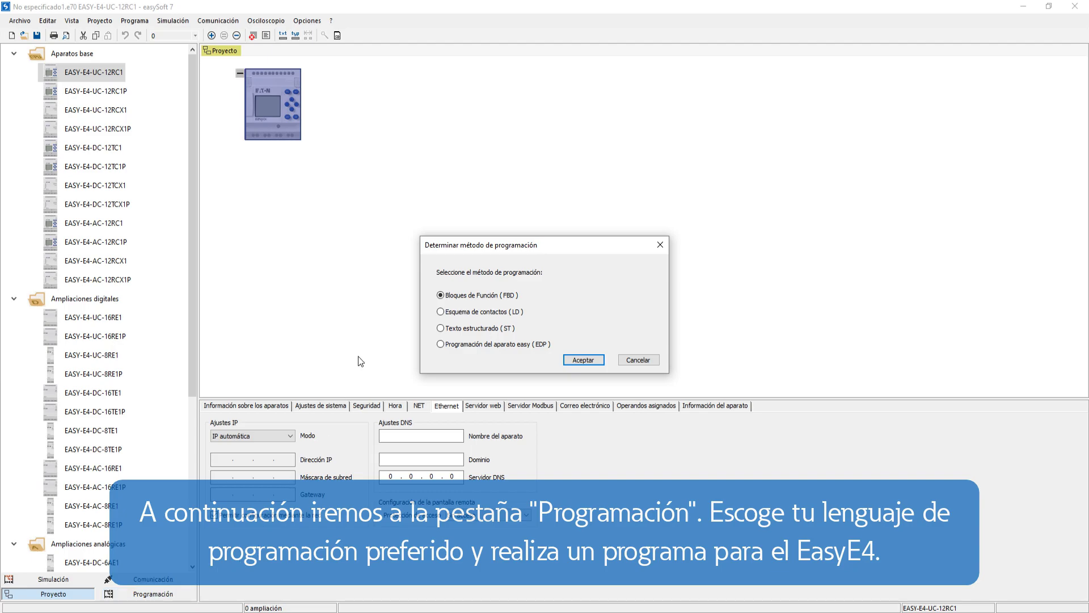
{"action": "left_click", "coordinate": [441, 311]}
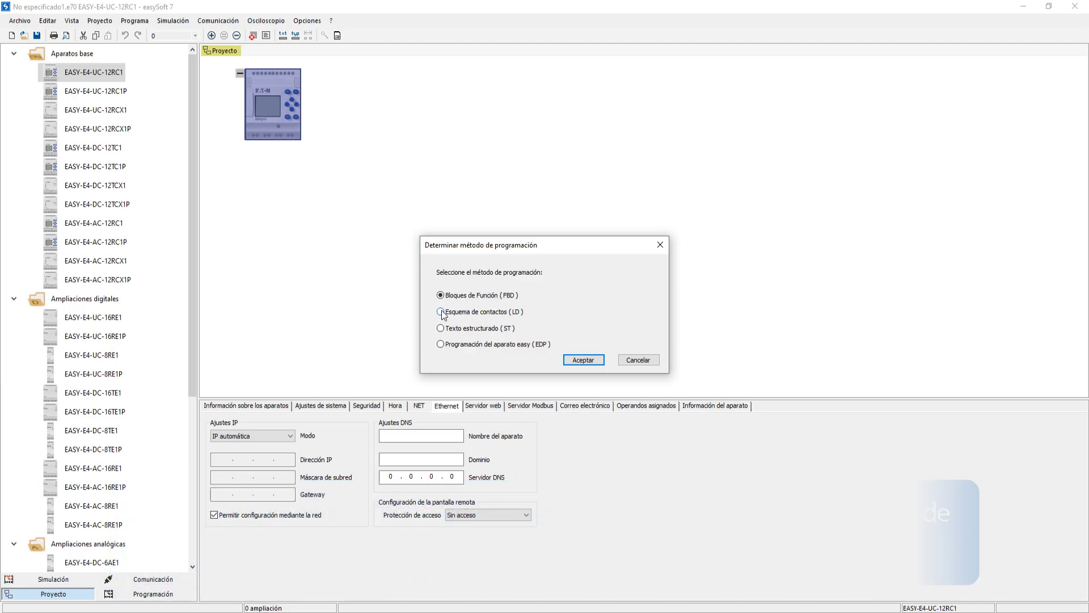
{"action": "left_click", "coordinate": [572, 362]}
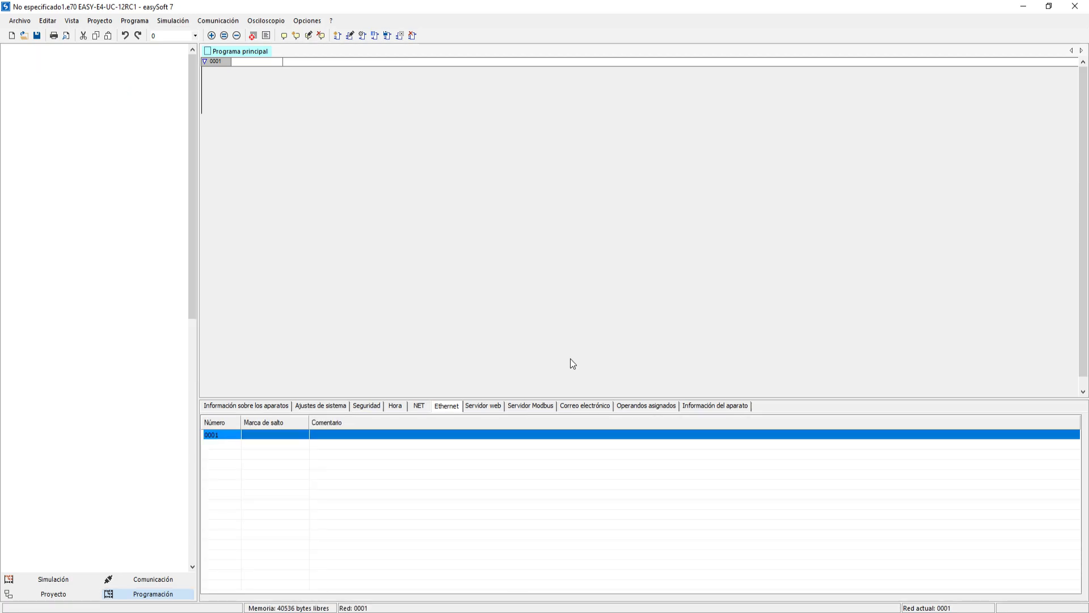
{"action": "left_click_drag", "start_coordinate": [84, 91], "coordinate": [233, 98]}
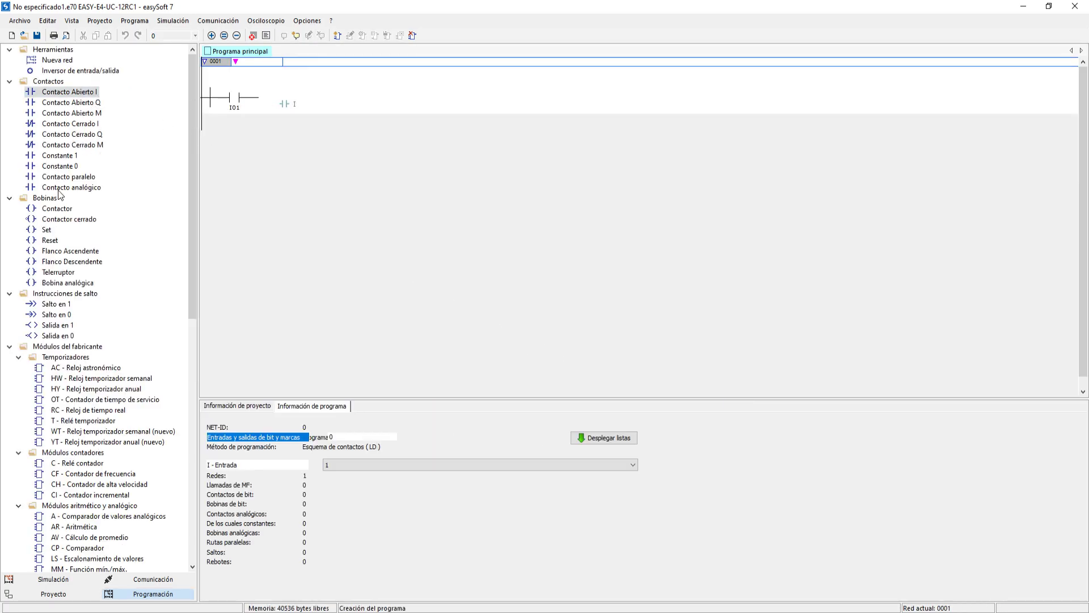
{"action": "left_click_drag", "start_coordinate": [57, 208], "coordinate": [257, 102]}
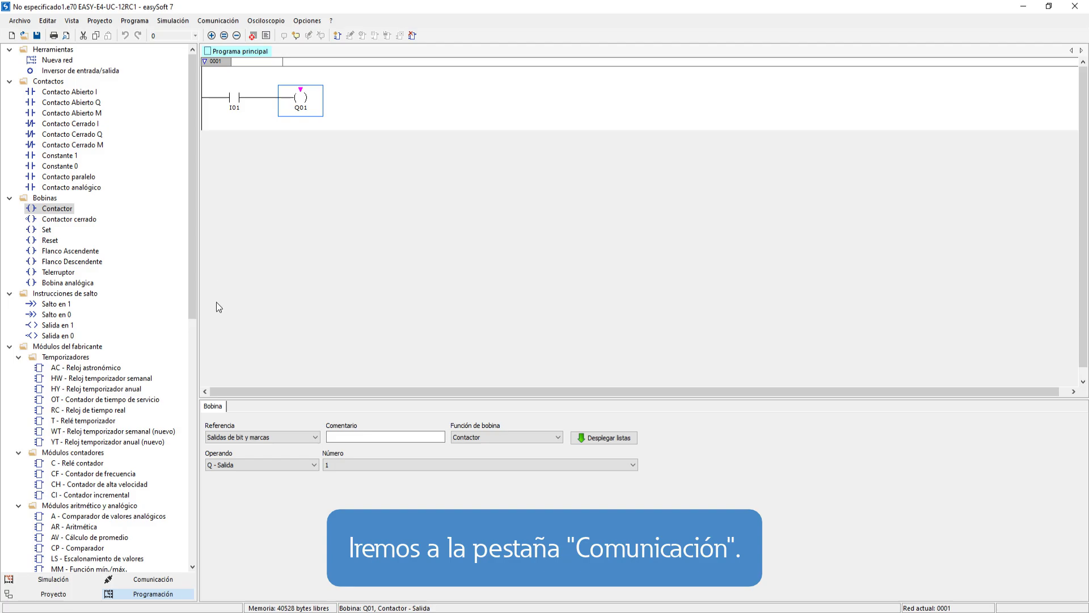
Search for connected devices through the PC interface Ethernet, Intel(R) Ethernet Connection I219-LM
{"action": "left_click", "coordinate": [159, 582]}
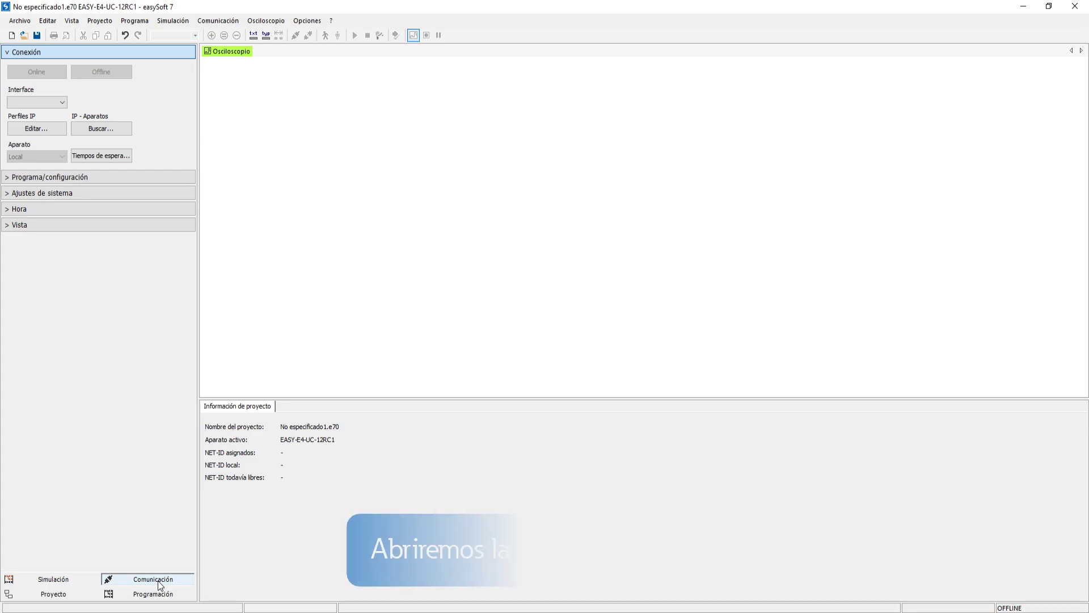
{"action": "left_click", "coordinate": [113, 128]}
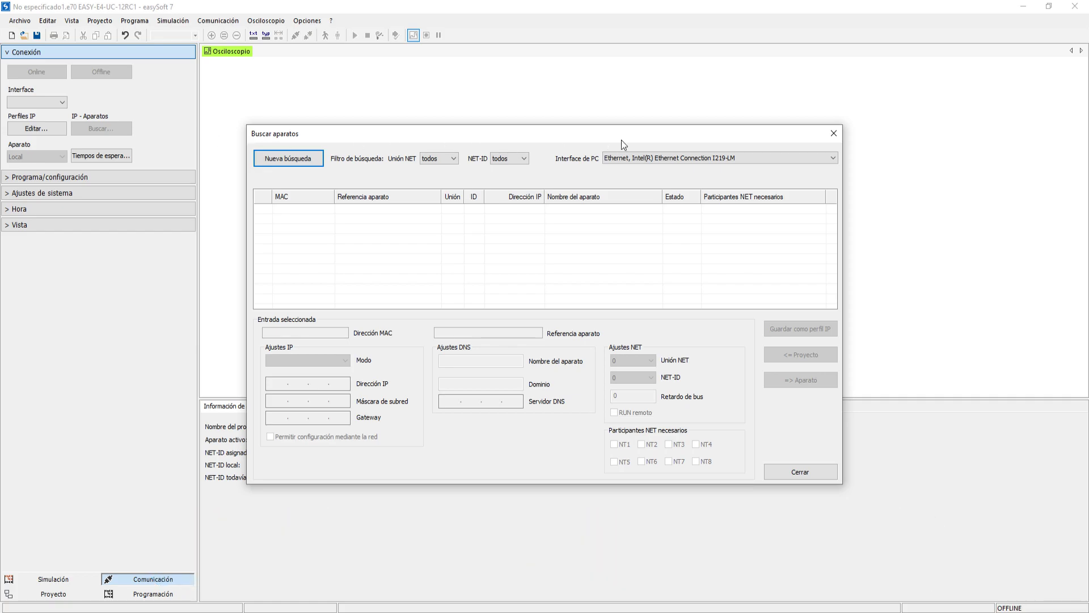
{"action": "left_click", "coordinate": [645, 159]}
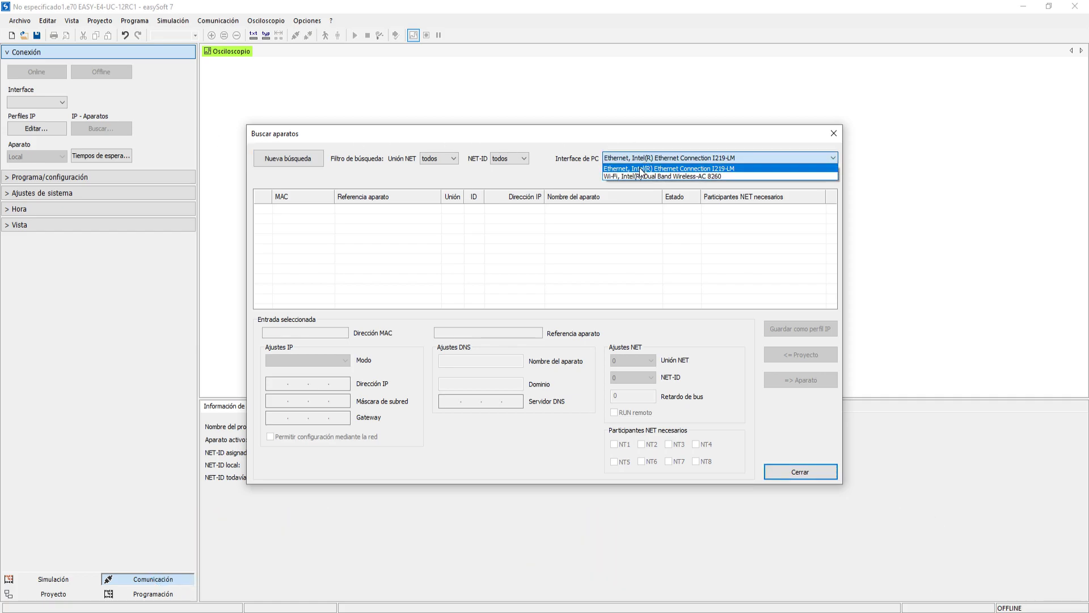
{"action": "left_click", "coordinate": [641, 169]}
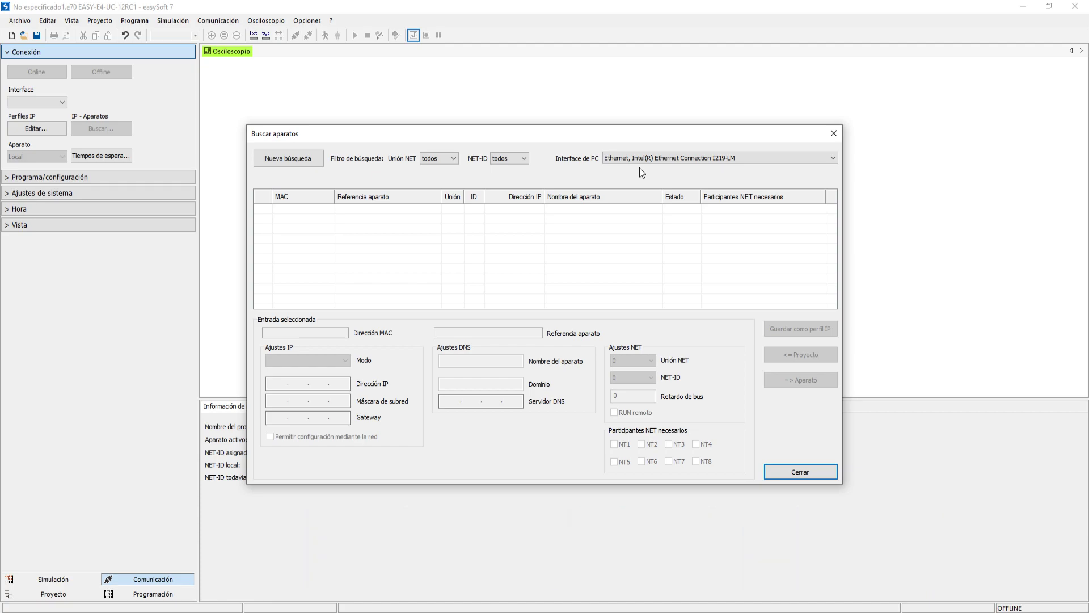
{"action": "left_click", "coordinate": [304, 162]}
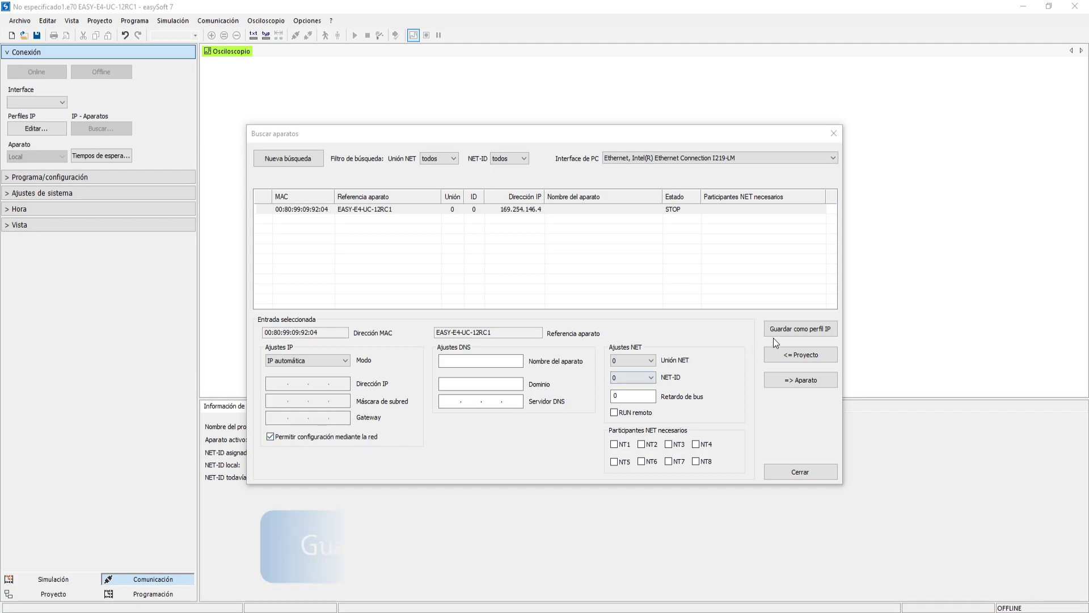
Save the found EASY-E4-UC-12RC1 as an IP profile, close the device search and keep that profile as the connection interface
{"action": "left_click", "coordinate": [787, 329]}
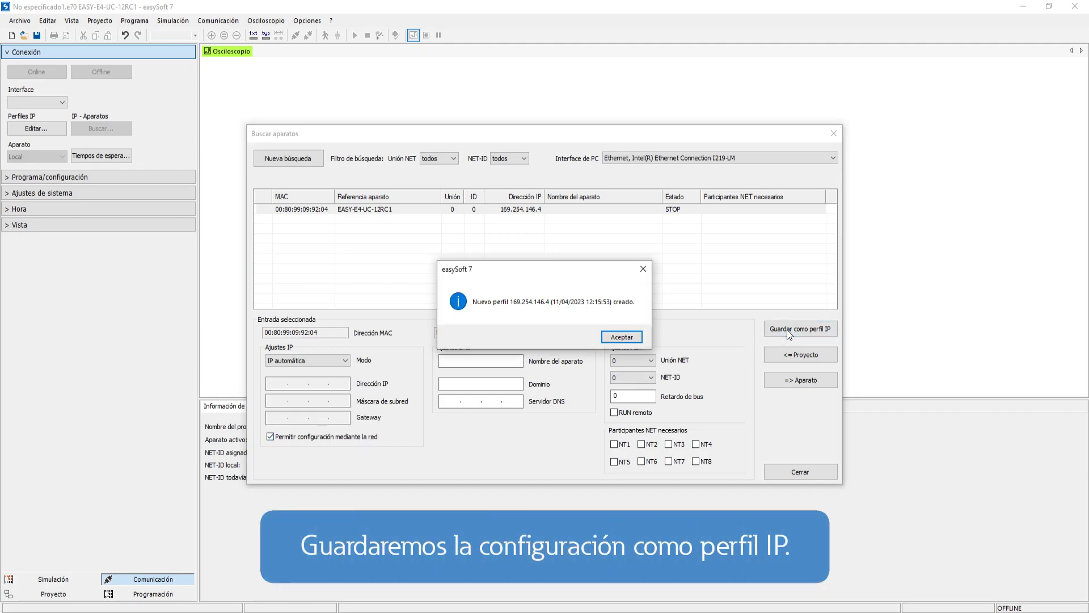
{"action": "left_click", "coordinate": [622, 338]}
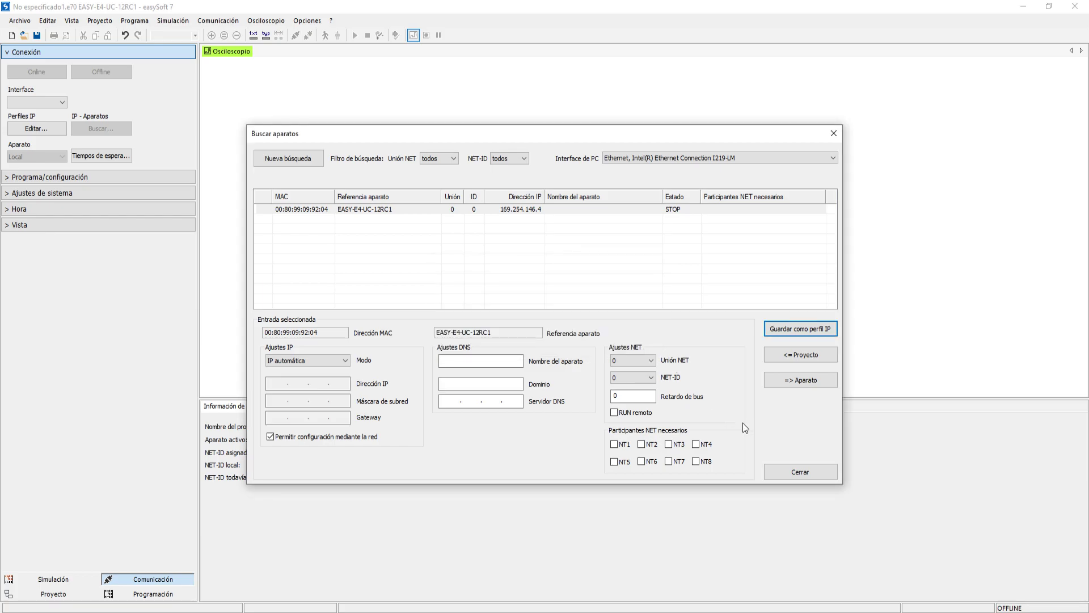
{"action": "left_click", "coordinate": [785, 474]}
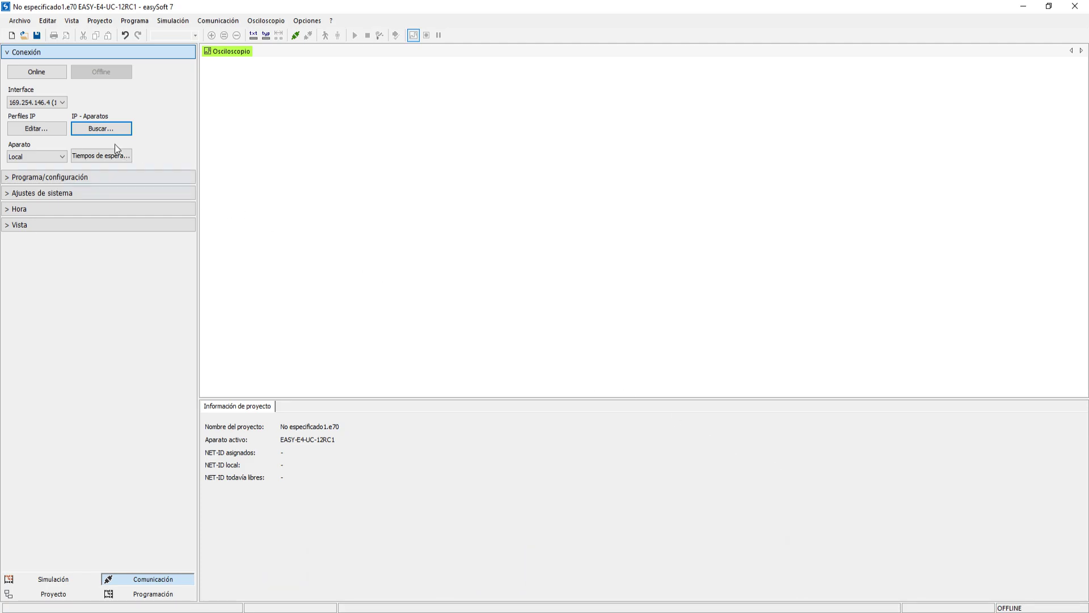
{"action": "left_click", "coordinate": [53, 103]}
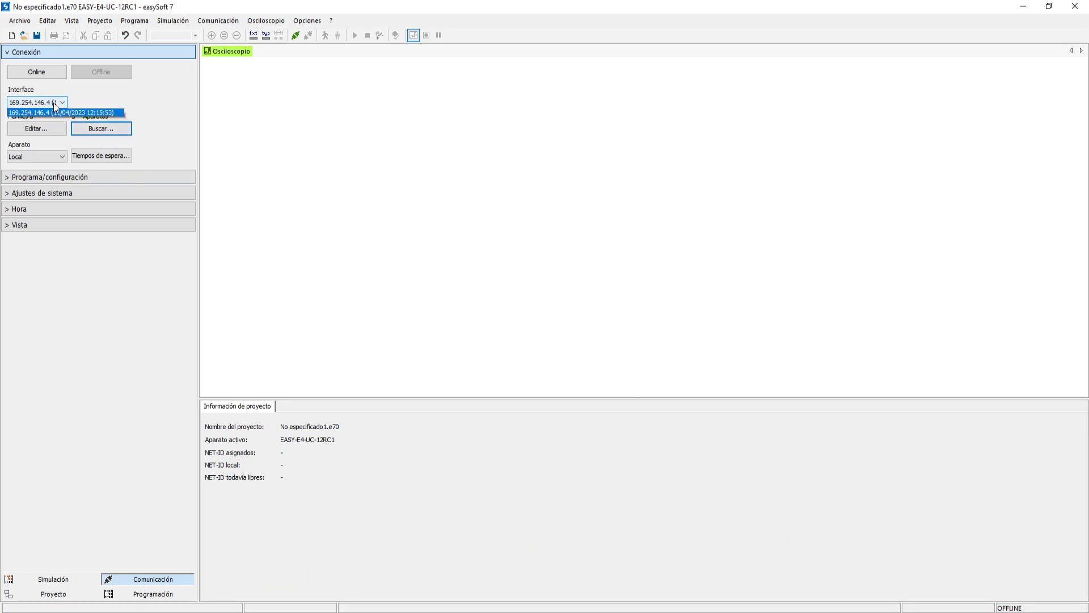
{"action": "left_click", "coordinate": [54, 105]}
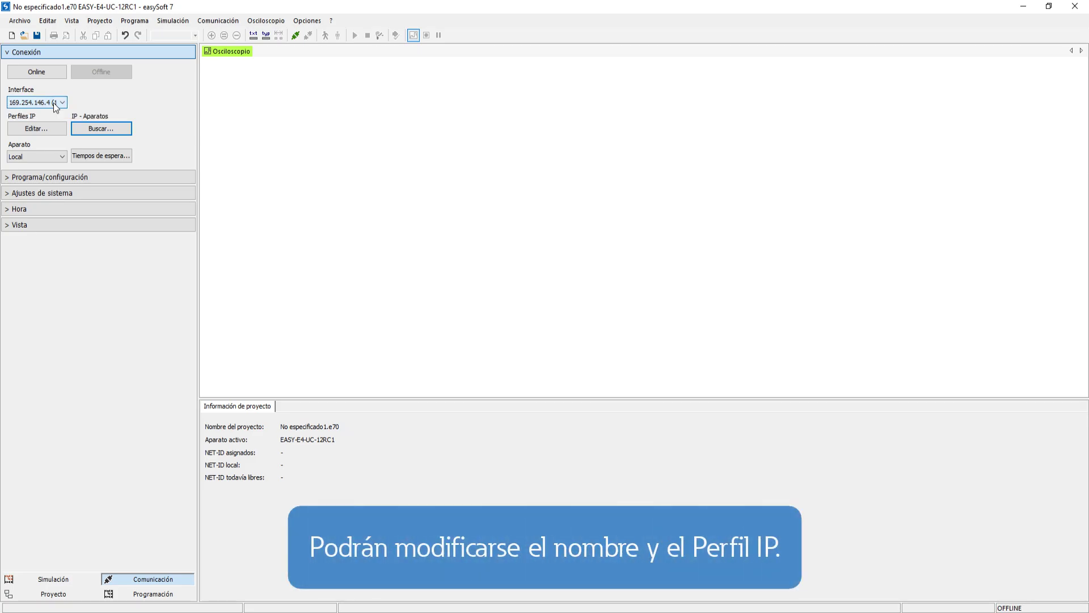
Rename the saved IP profile as MyeasyE4
{"action": "left_click", "coordinate": [49, 132]}
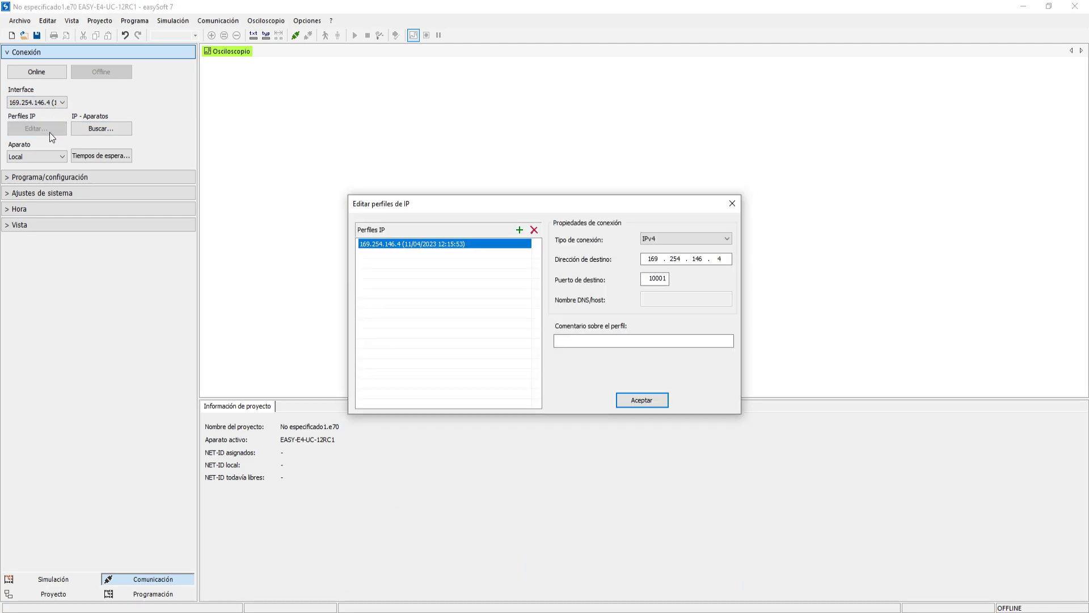
{"action": "left_click", "coordinate": [398, 245]}
{"action": "left_click_drag", "start_coordinate": [471, 245], "coordinate": [332, 235]}
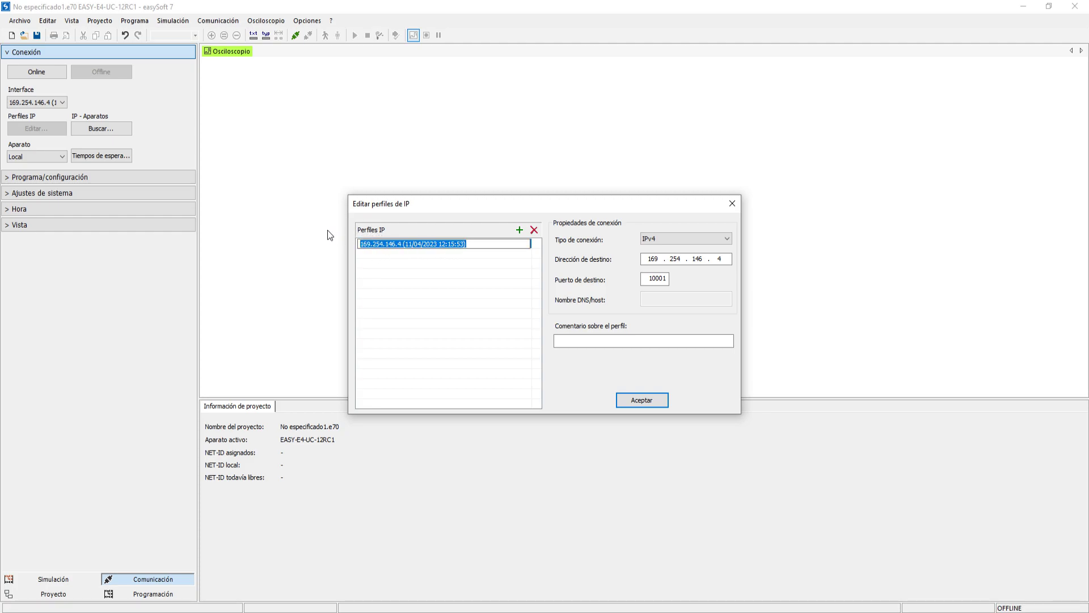
{"action": "type", "text": "My"}
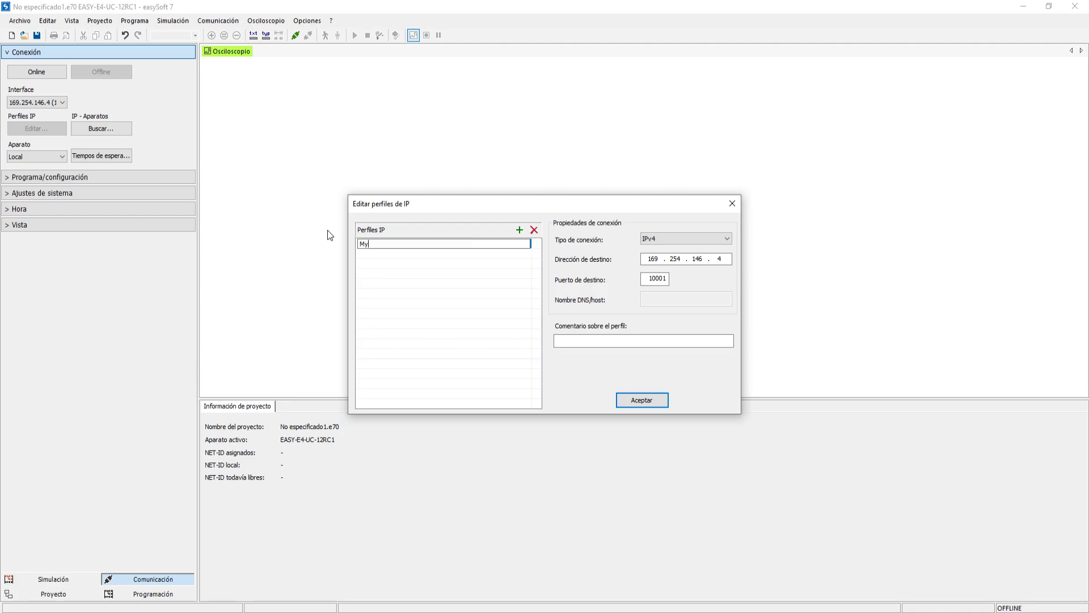
{"action": "type", "text": "easyE4"}
{"action": "left_click", "coordinate": [640, 404]}
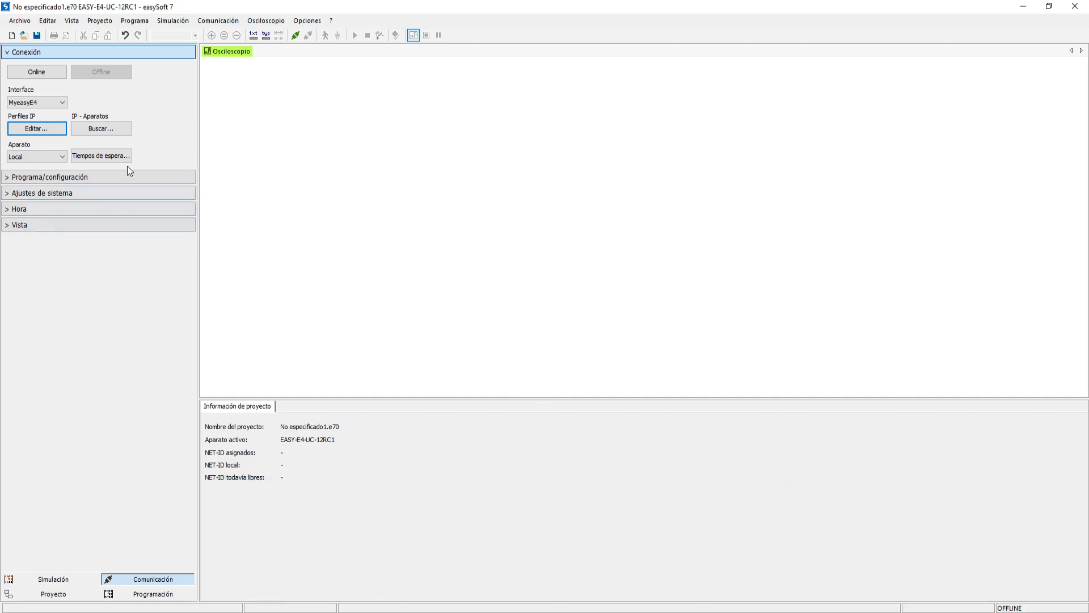
Go online with the device through the MyeasyE4 profile and transfer the program from the PC to it
{"action": "left_click", "coordinate": [45, 76]}
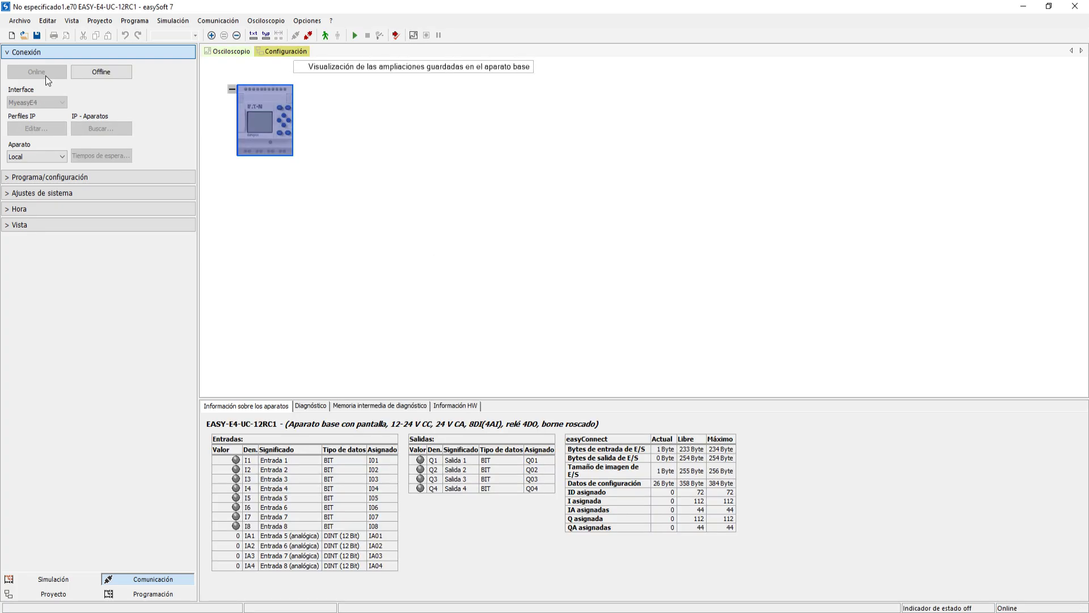
{"action": "left_click", "coordinate": [35, 178]}
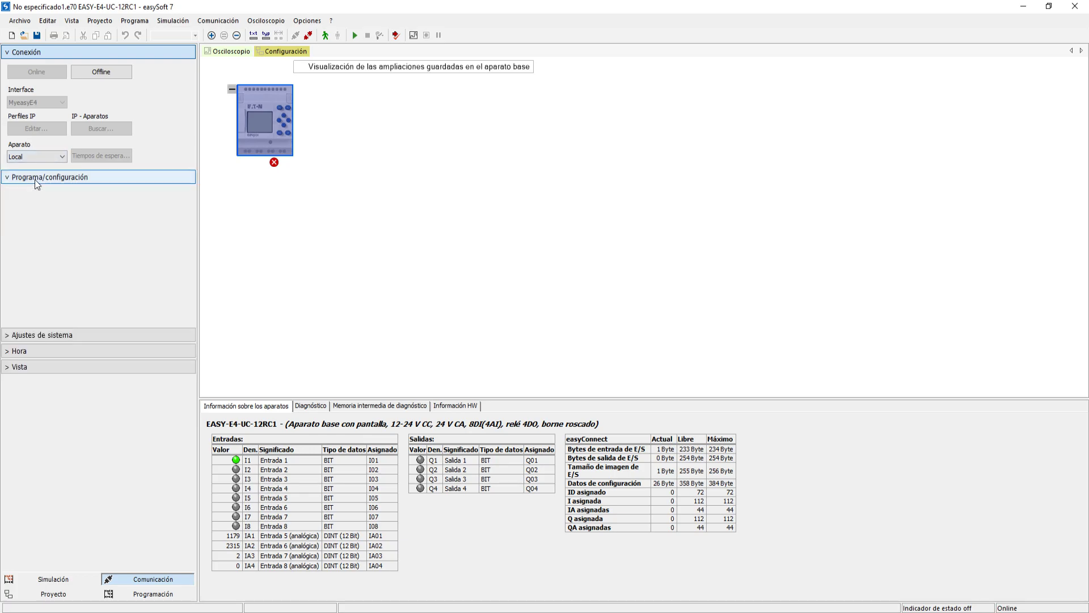
{"action": "left_click", "coordinate": [38, 207]}
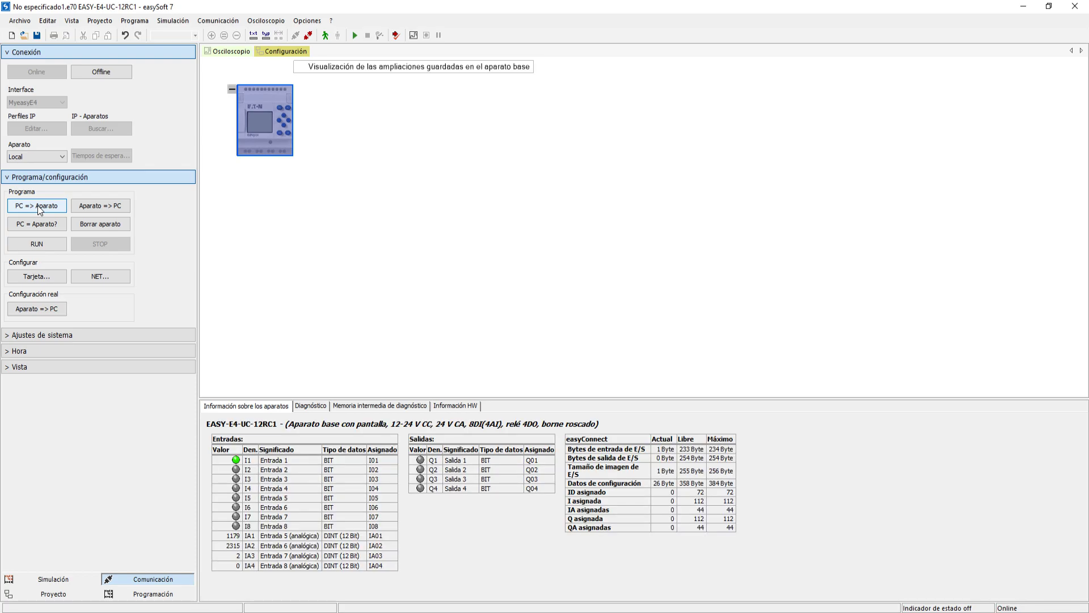
Put the device in RUN mode and turn on the status display of the main program
{"action": "left_click", "coordinate": [41, 244]}
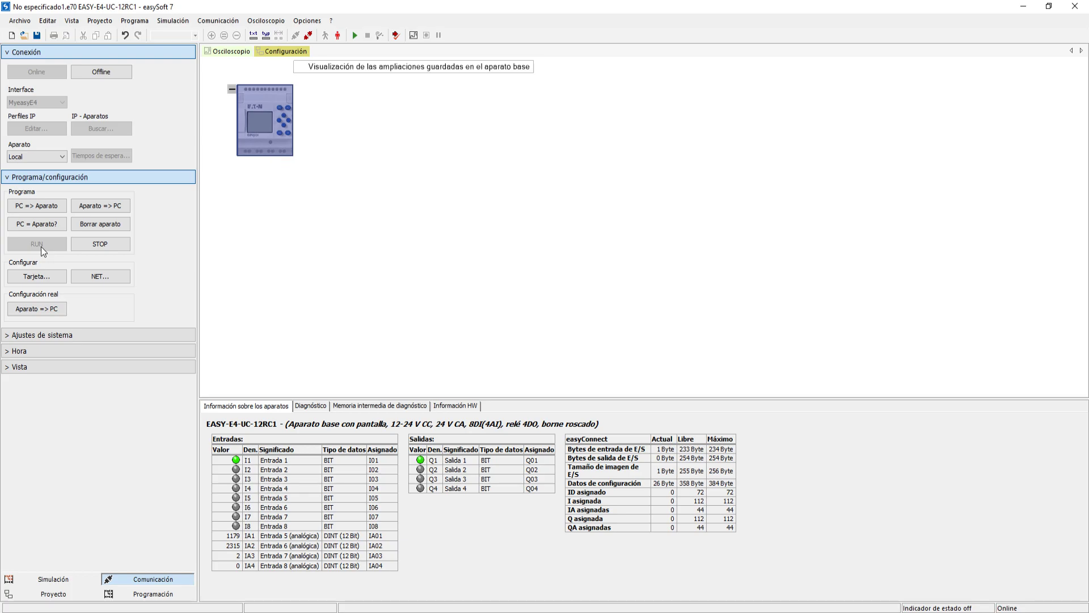
{"action": "left_click", "coordinate": [80, 245]}
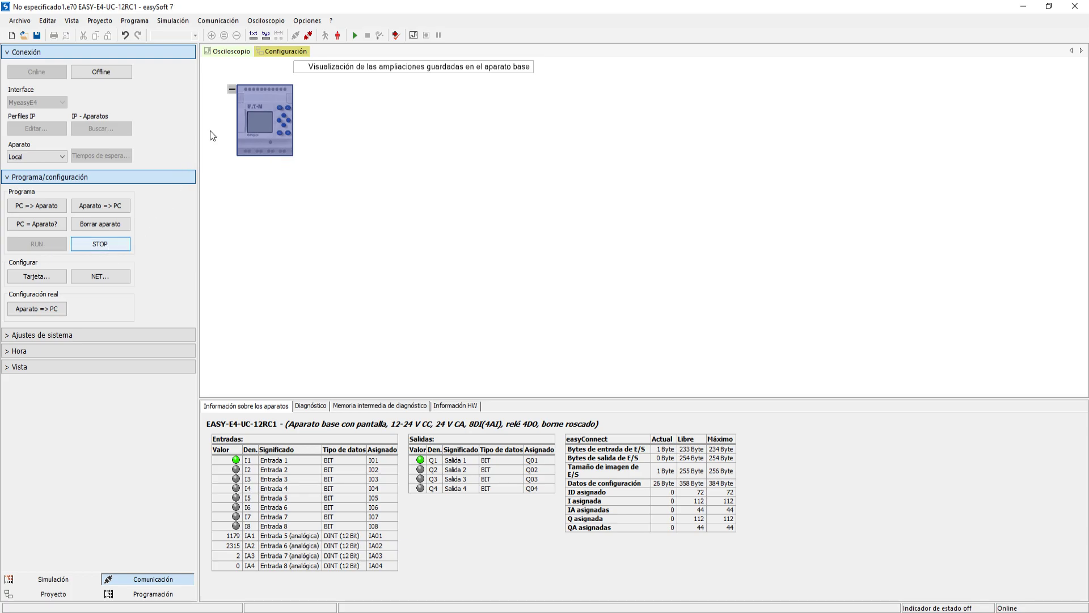
{"action": "left_click", "coordinate": [355, 36]}
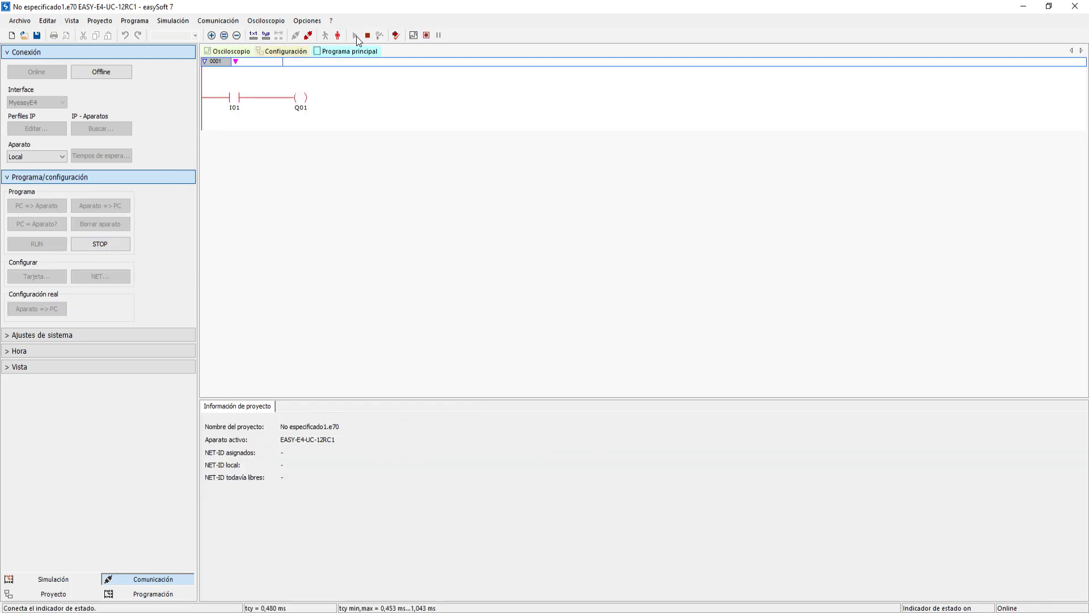